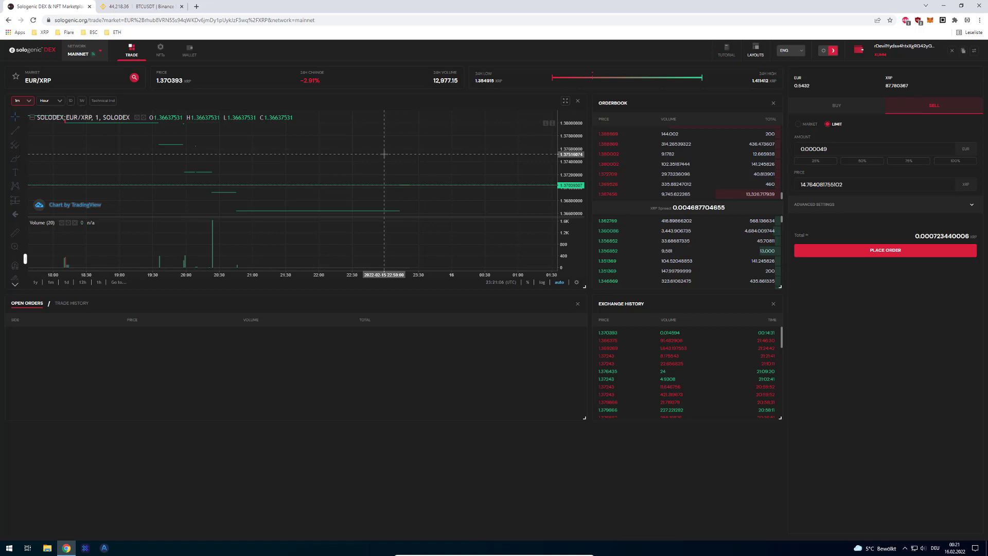
Step: Set the EUR/XRP price chart's interval to 30 minutes and show several days of price history
scroll(327, 153, "down", 5)
left_click(22, 100)
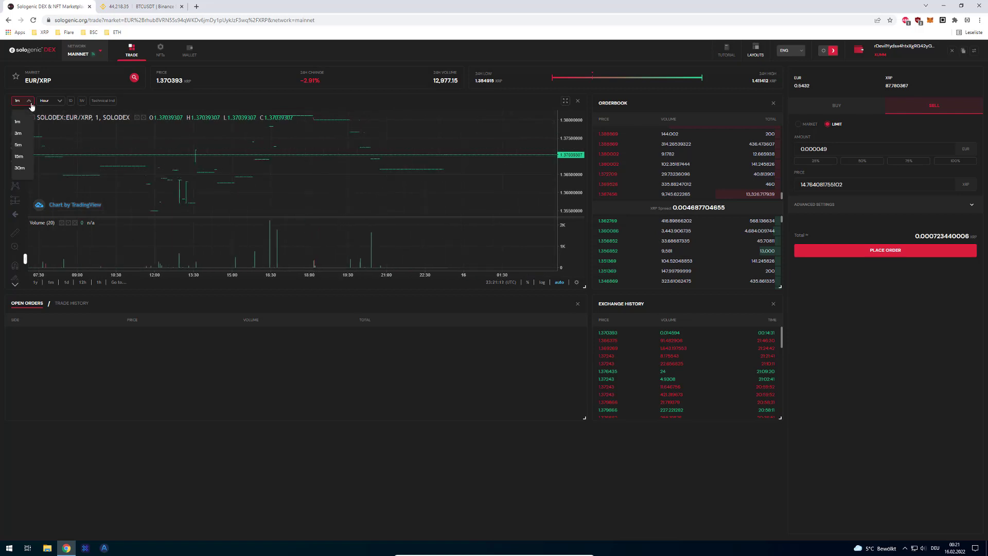
left_click(25, 168)
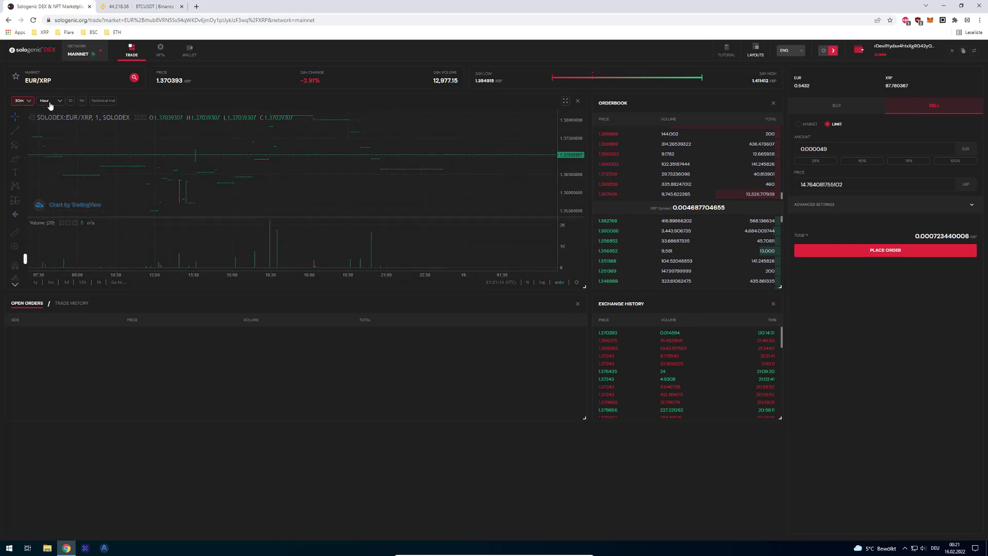
scroll(326, 175, "up", 5)
left_click_drag(331, 170, 428, 194)
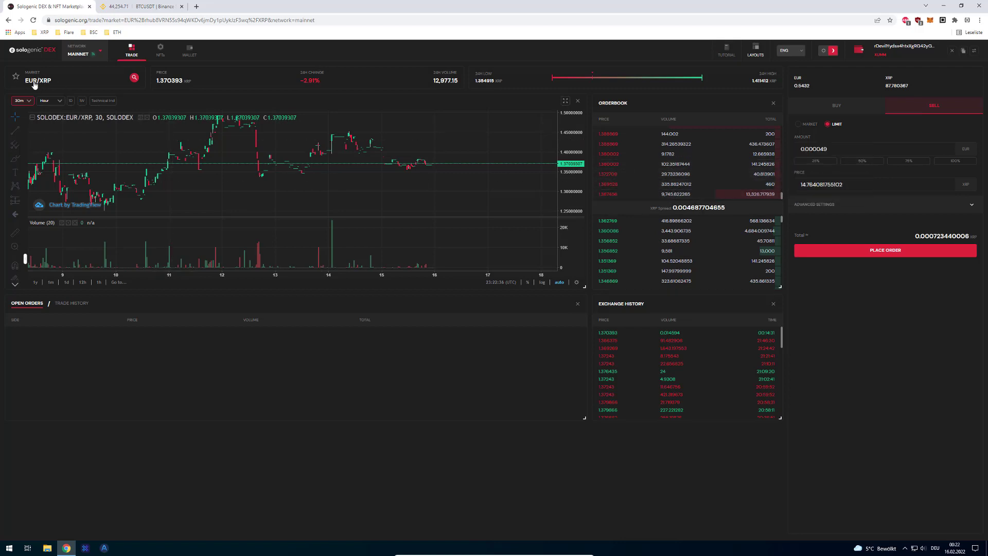
Step: Open the GateHub XRP/USD market and reverse the pair to USD/XRP
left_click(64, 83)
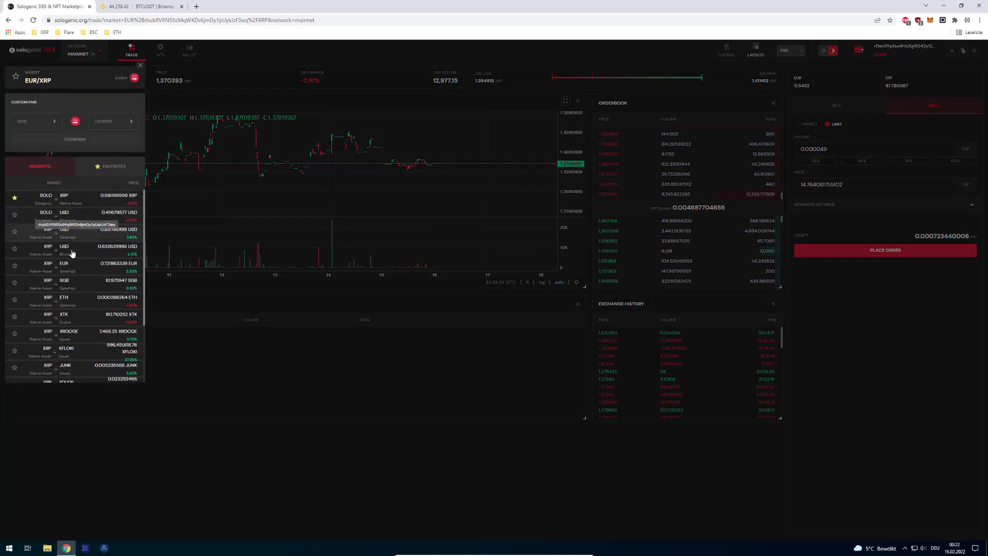
left_click(85, 230)
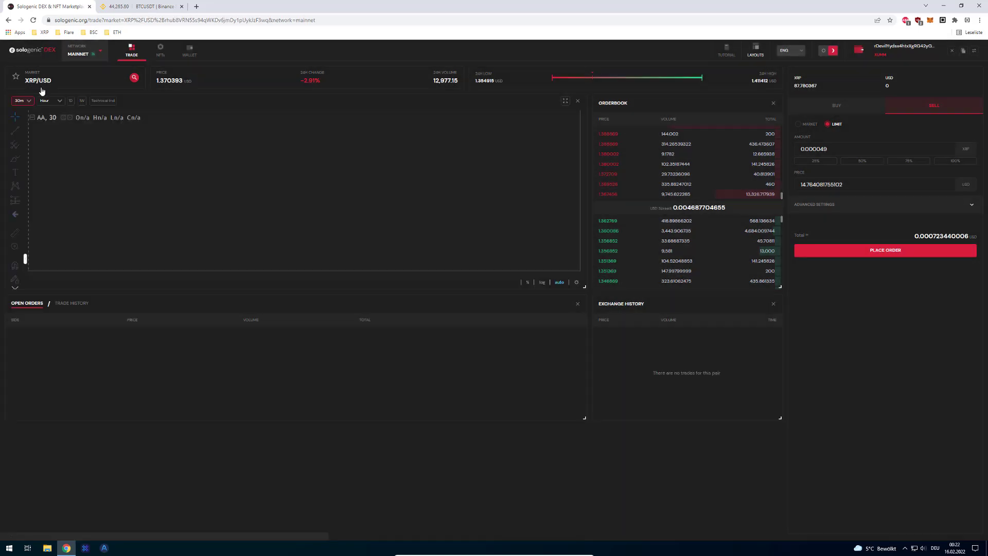
left_click(48, 81)
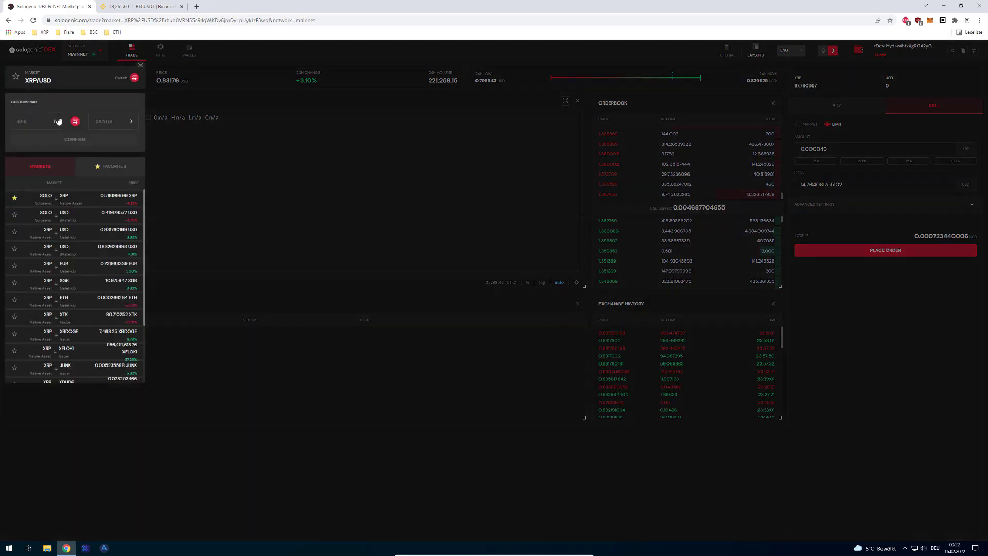
left_click(134, 78)
left_click(147, 124)
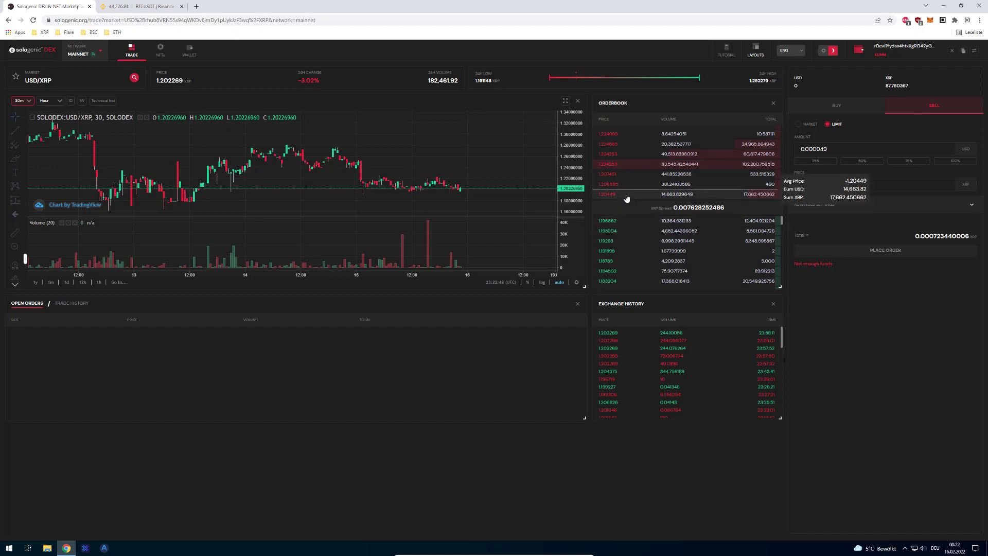
Step: Examine the depth of the sell and buy offers in the USD/XRP order book, including the higher-priced sell offers
scroll(638, 243, "down", 5)
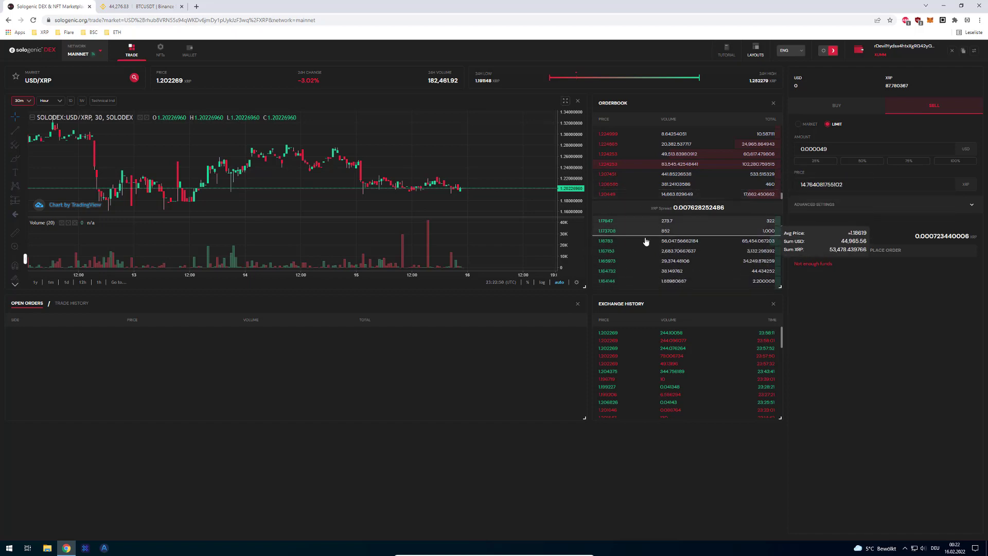
scroll(647, 241, "up", 4)
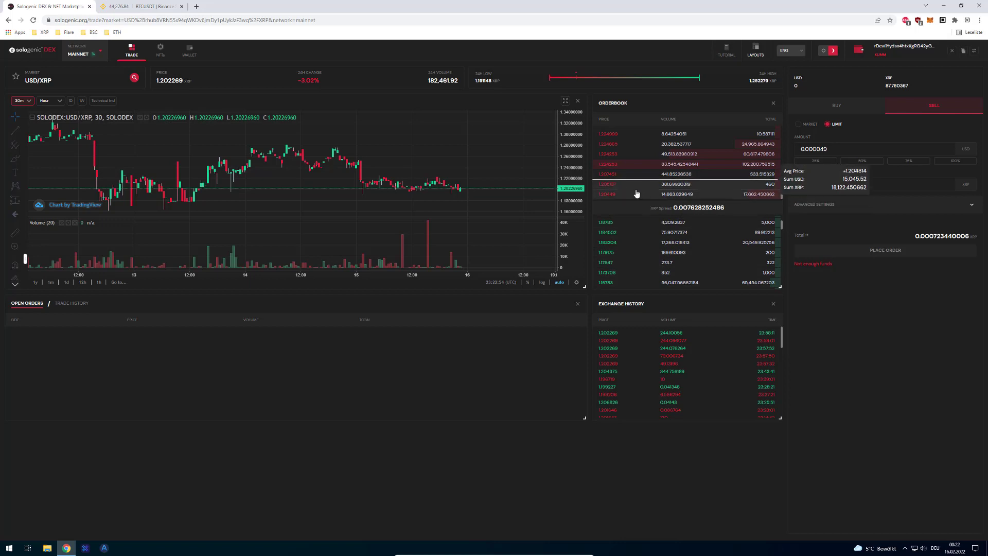
scroll(643, 242, "down", 2)
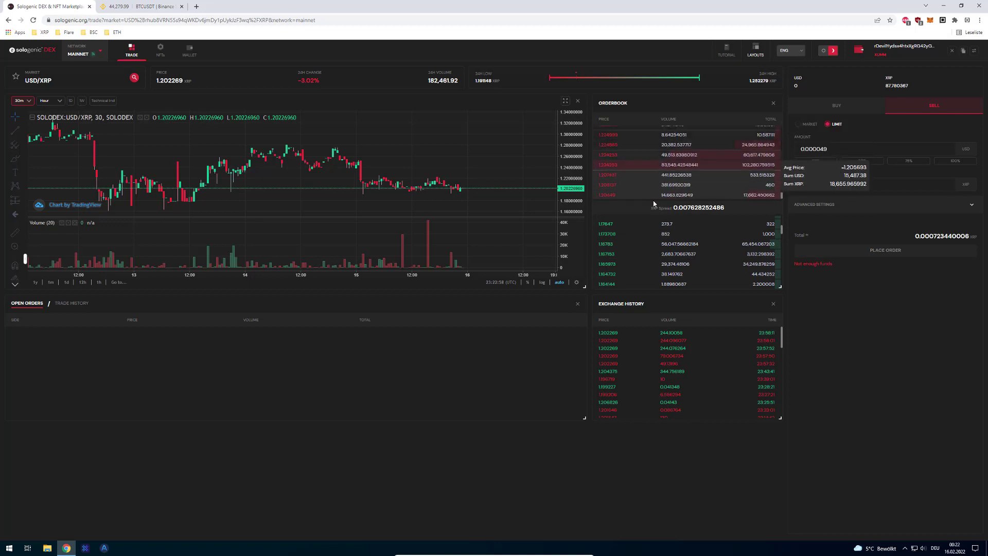
left_click_drag(647, 198, 606, 138)
scroll(608, 140, "up", 3)
left_click(615, 145)
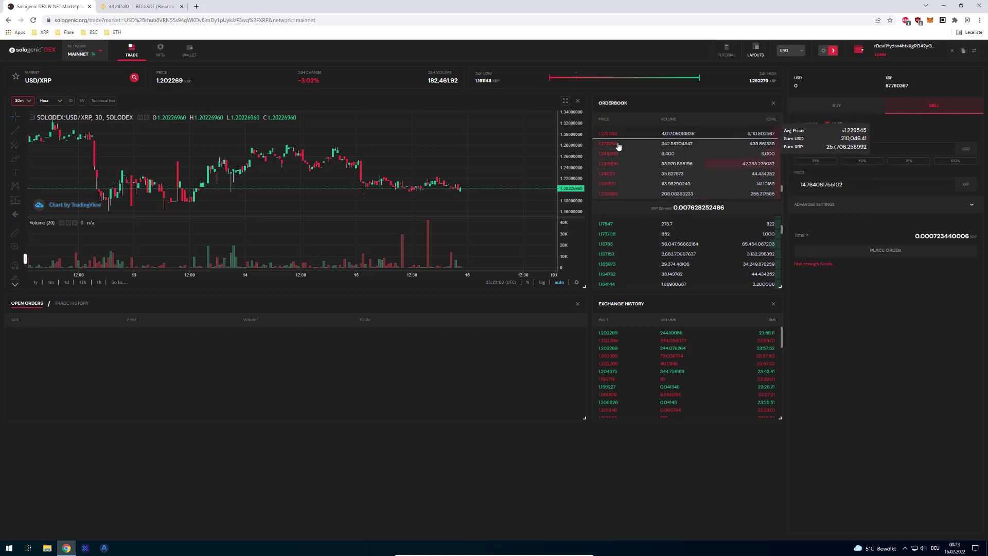
scroll(617, 148, "up", 2)
left_click_drag(617, 149, 625, 235)
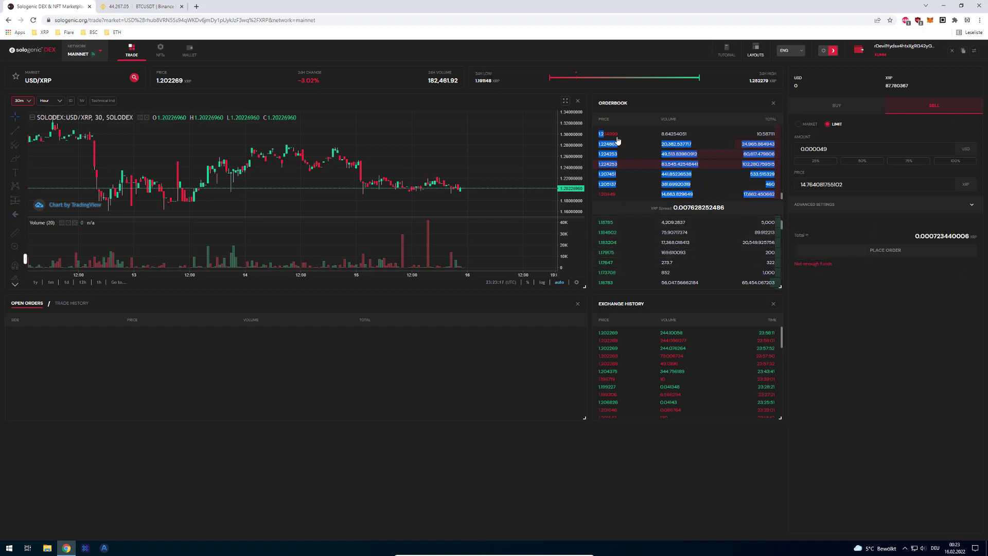
double_click(26, 83)
left_click(27, 83)
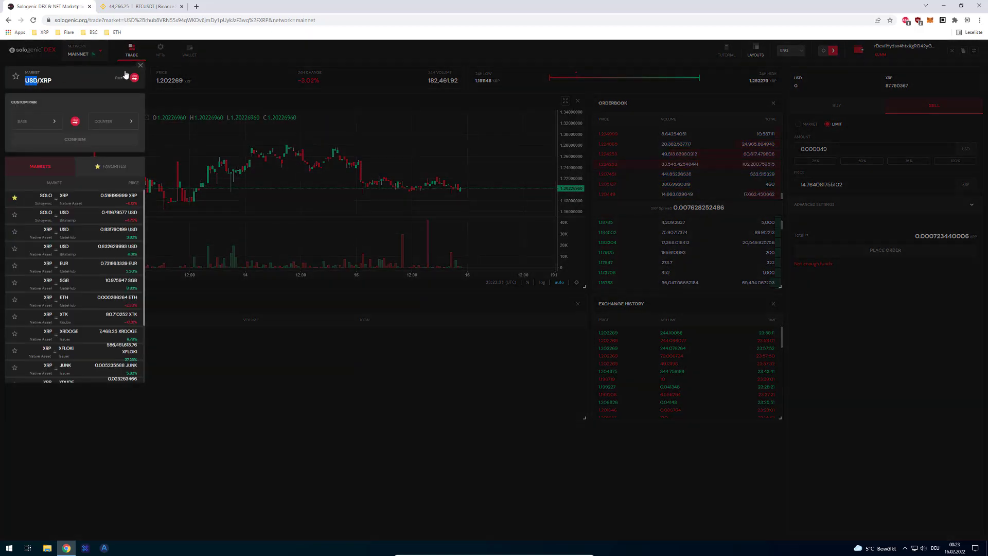
left_click(227, 77)
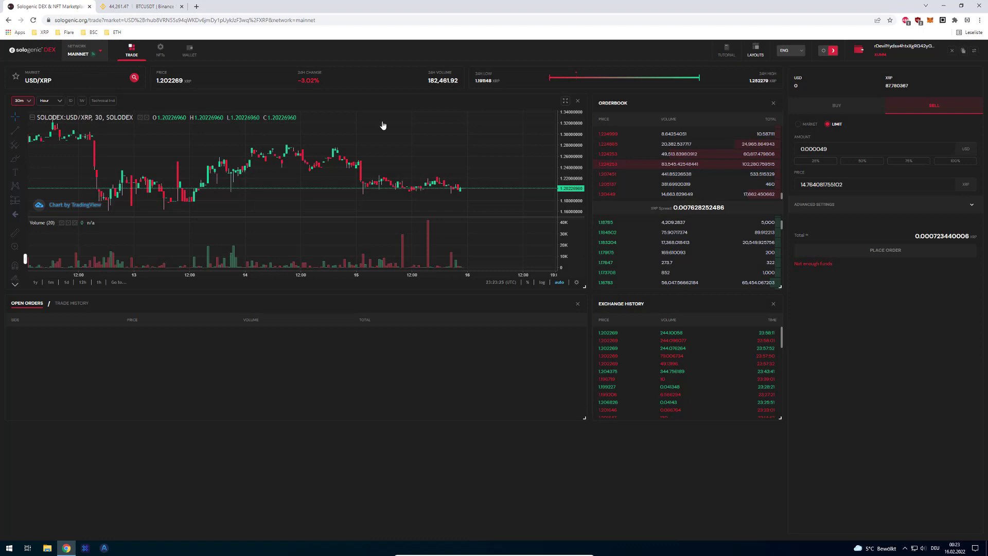
Step: Compare the sell and buy offers nearest the spread in the USD/XRP order book
mouse_move(636, 190)
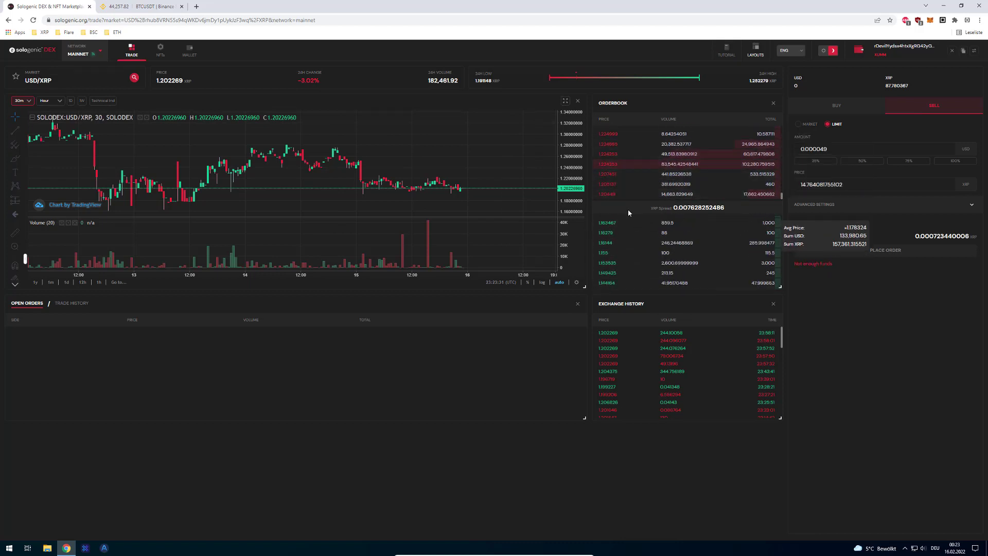
scroll(636, 255, "up", 2)
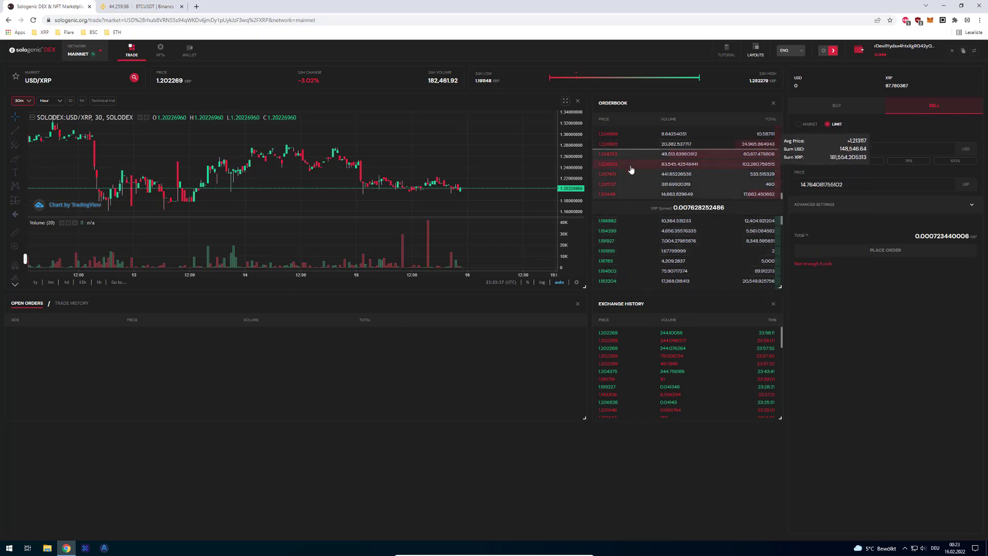
scroll(636, 233, "down", 2)
scroll(636, 232, "up", 2)
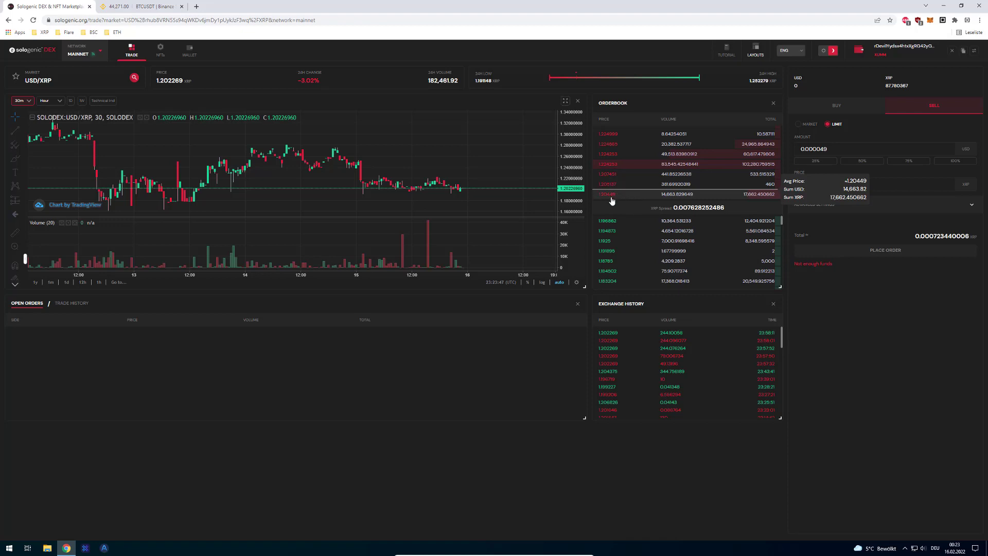
Step: Fill the limit buy order from the lowest USD/XRP sell offer, priced at 1.20449 XRP
left_click_drag(619, 198, 601, 196)
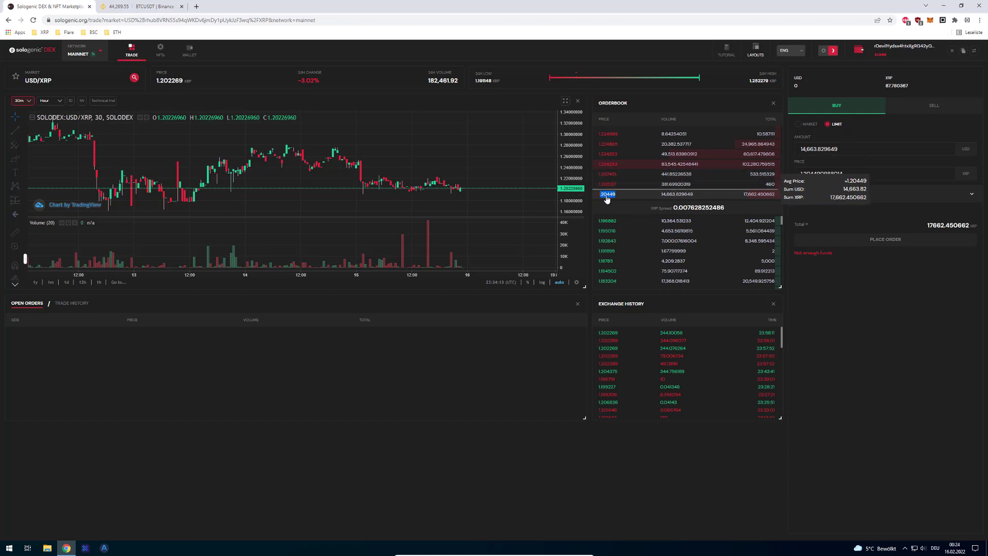
left_click_drag(735, 197, 774, 197)
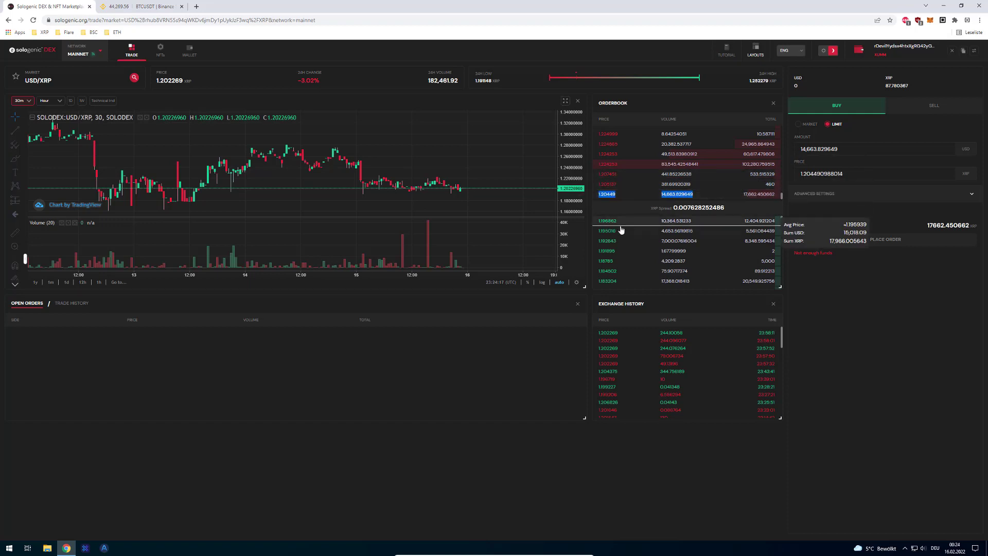
left_click(619, 201)
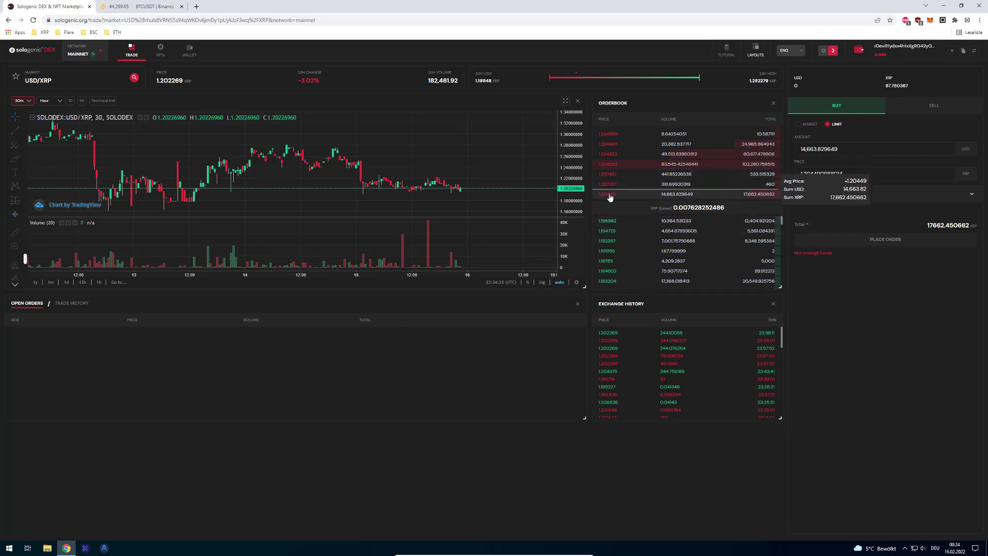
Step: Highlight the XRP spread between the lowest sell offer and the highest buy offer
left_click_drag(651, 210, 742, 209)
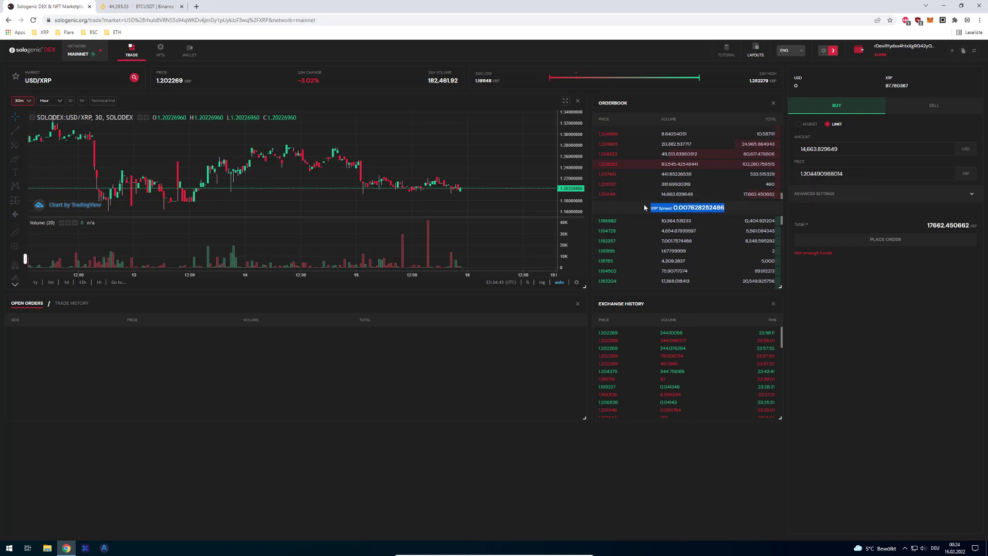
mouse_move(625, 185)
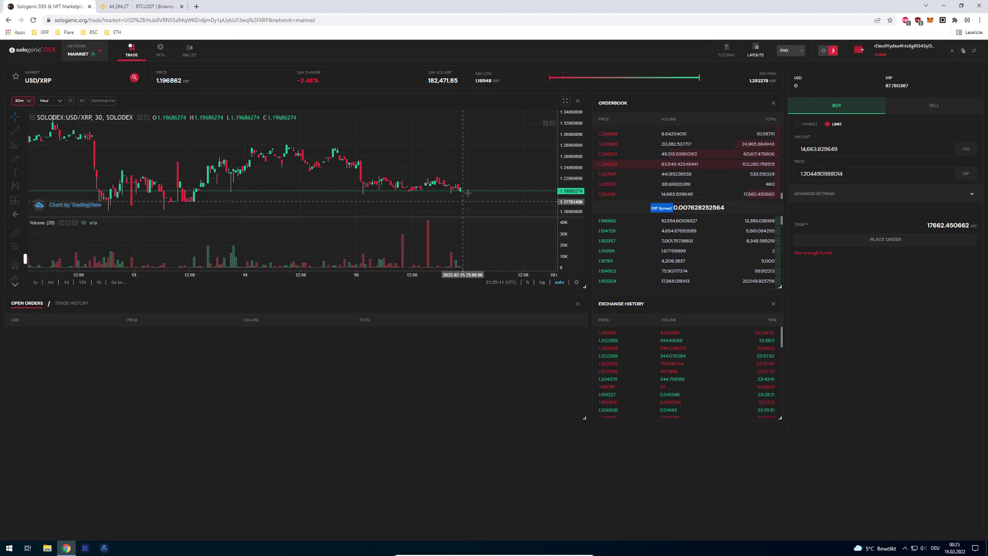
left_click(716, 212)
left_click_drag(725, 210, 642, 211)
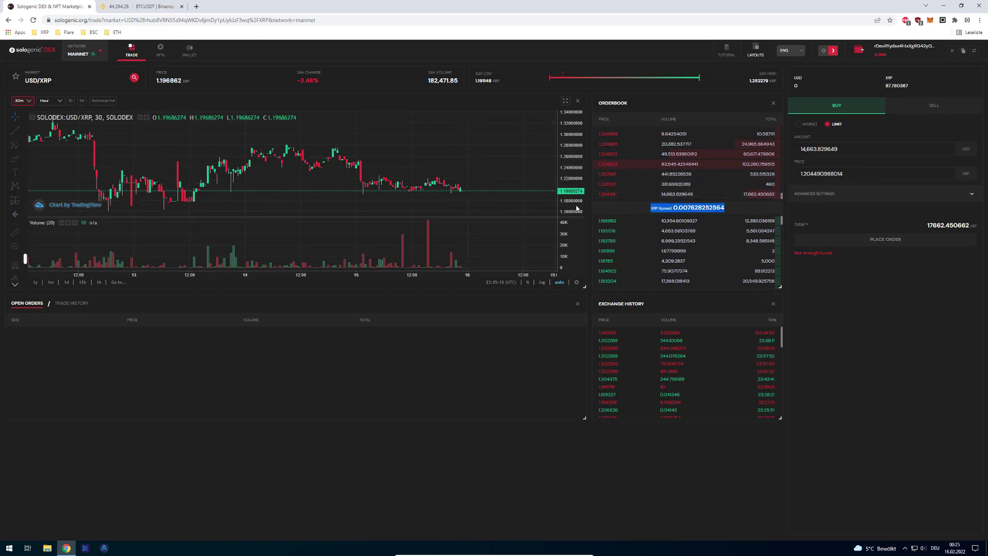
Step: Open the XRP/ELS market, reverse the pair to ELS/XRP, and close the market list
scroll(441, 187, "down", 5)
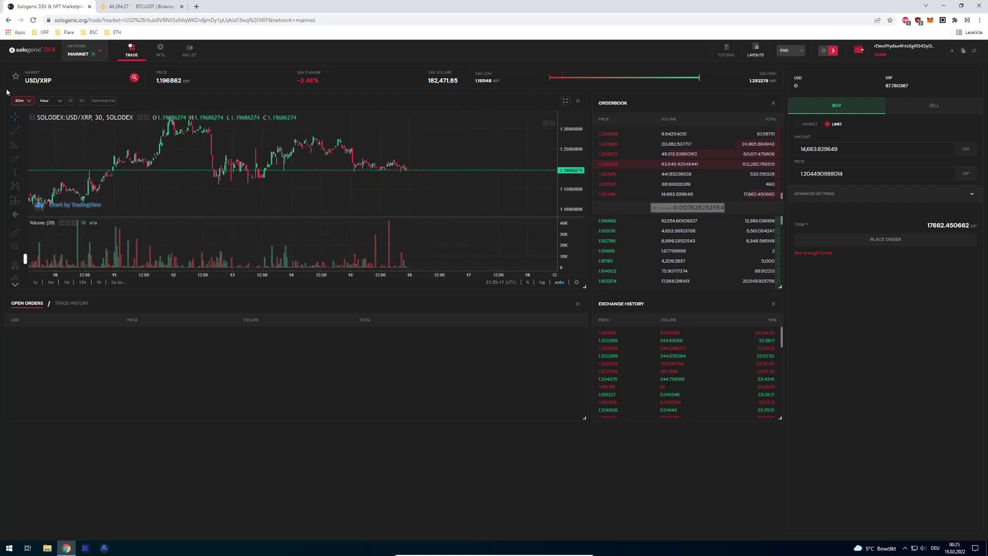
left_click(101, 79)
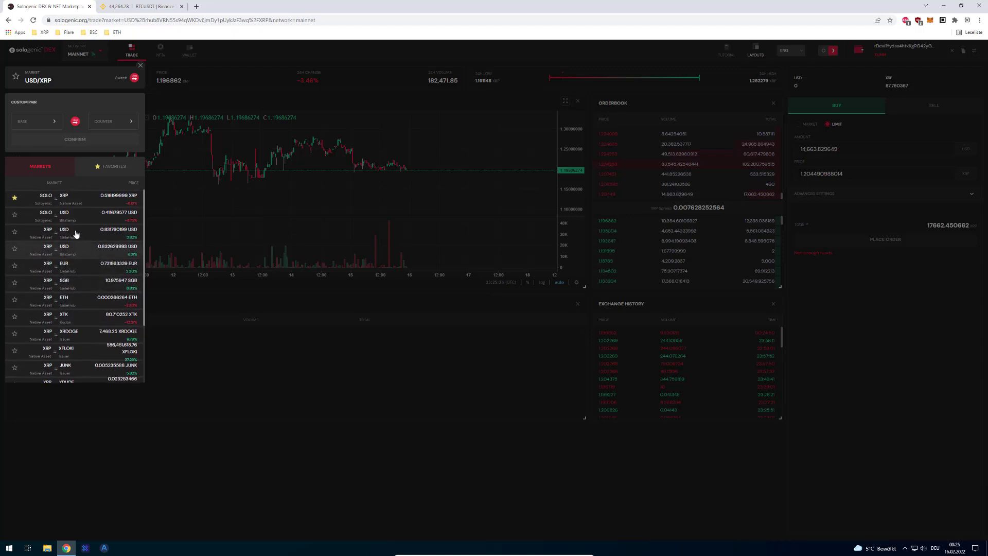
scroll(74, 307, "down", 2)
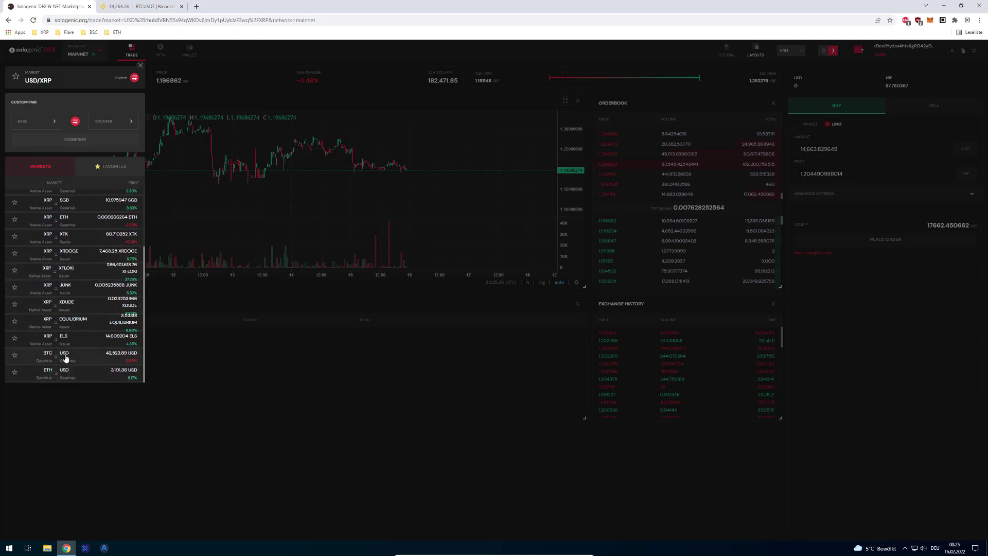
left_click(77, 337)
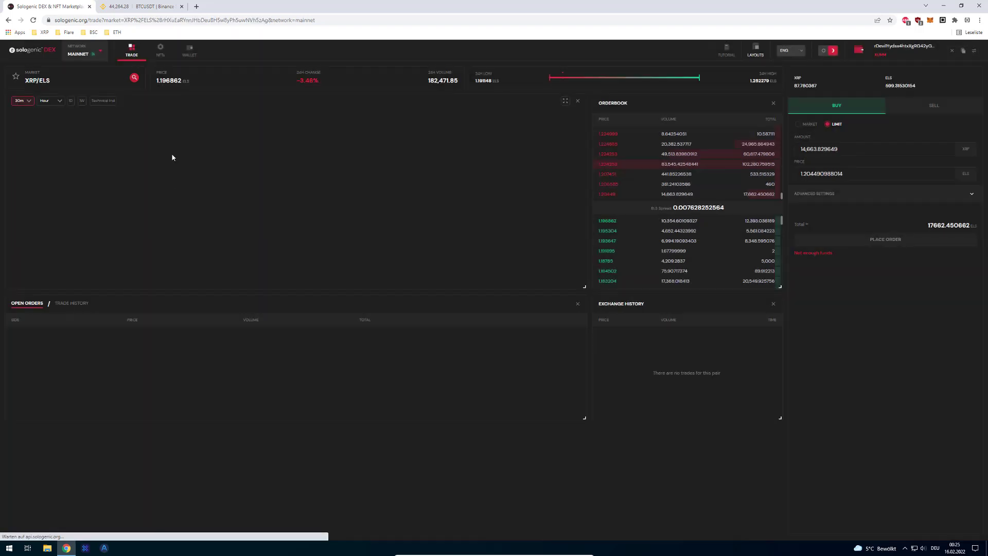
left_click(44, 81)
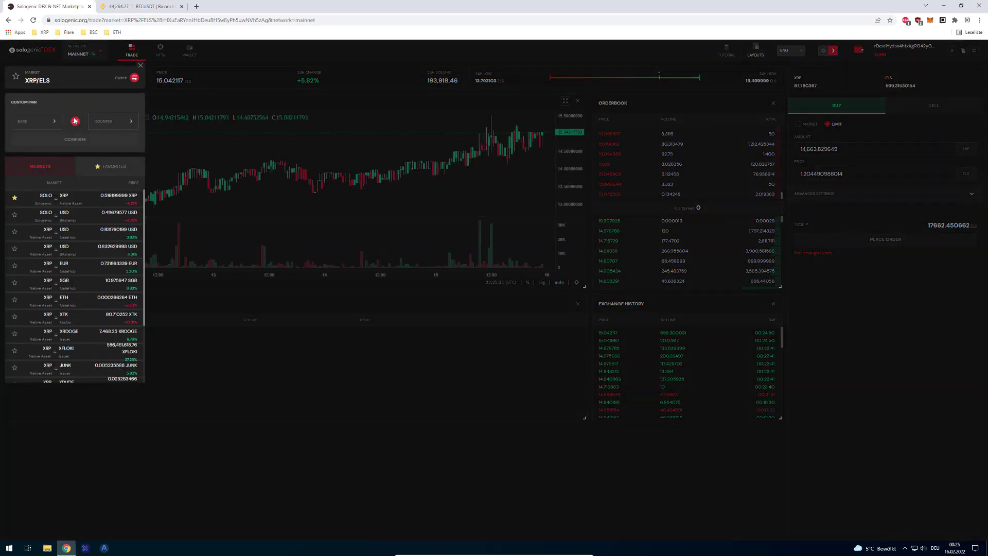
left_click(142, 79)
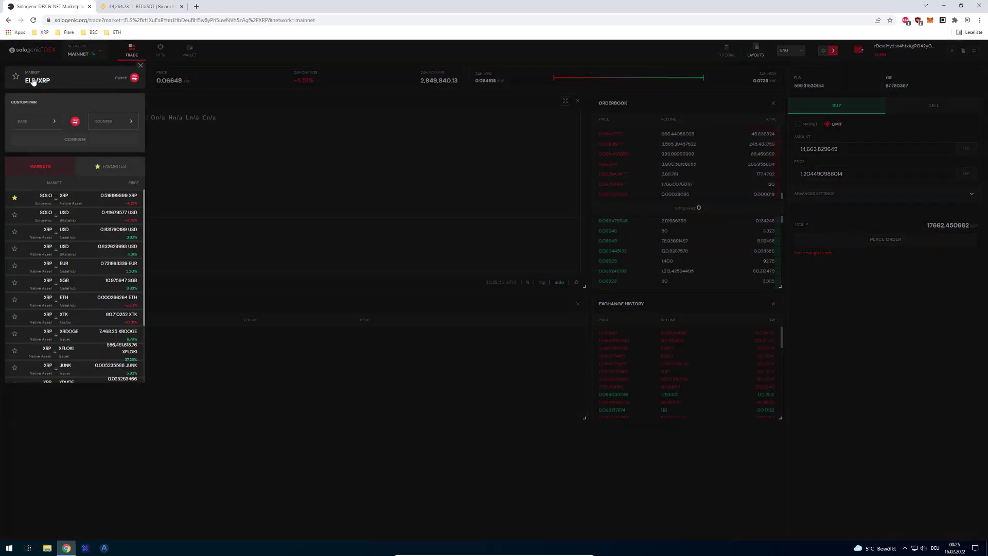
left_click_drag(26, 84, 36, 84)
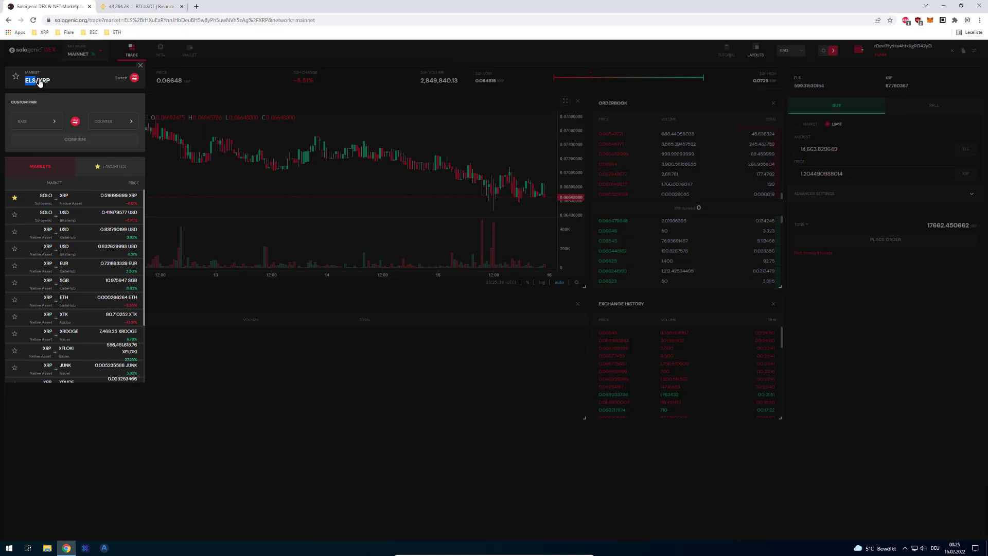
left_click_drag(39, 82, 54, 82)
left_click(239, 167)
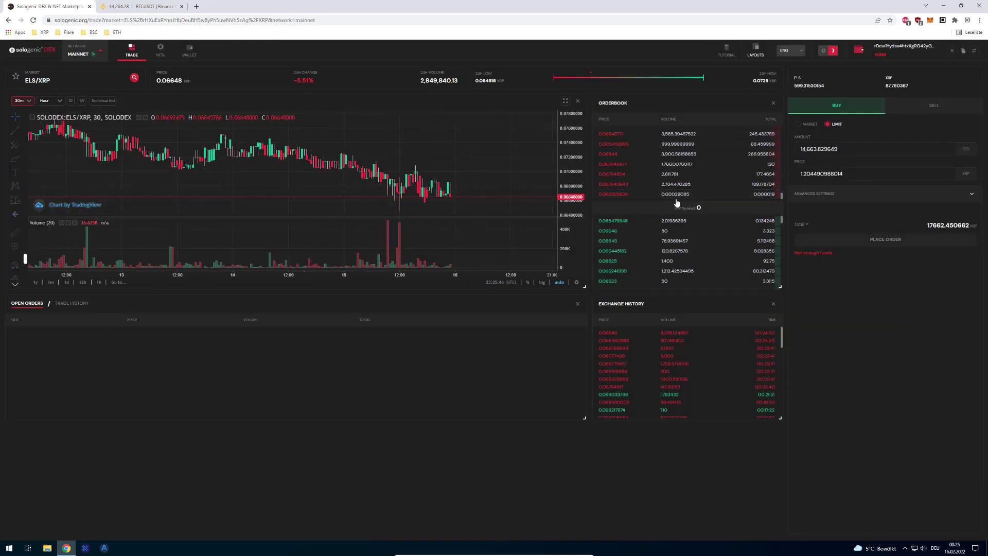
Step: Examine the sell offers and their cumulative volume in the ELS/XRP order book
mouse_move(655, 194)
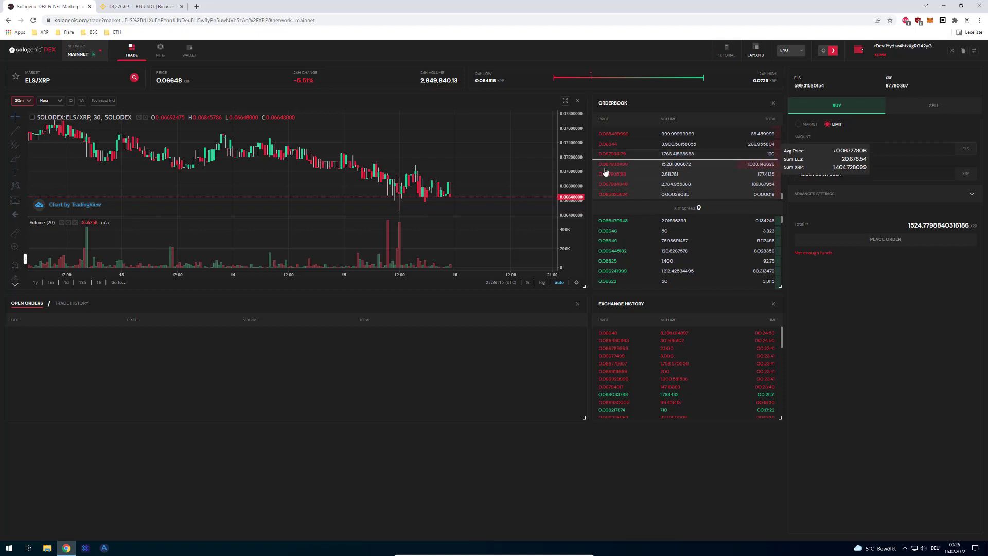
left_click_drag(601, 169, 682, 198)
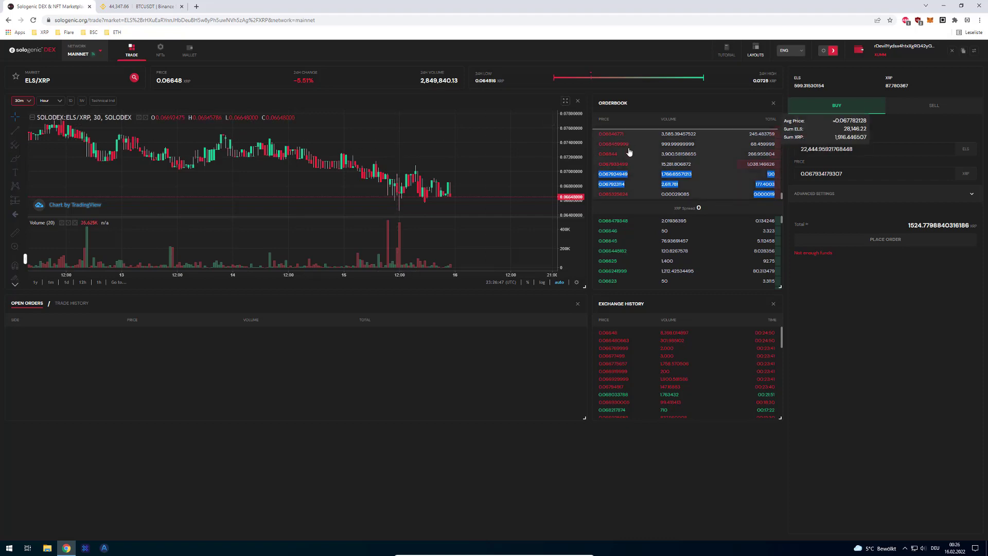
left_click_drag(631, 157, 633, 170)
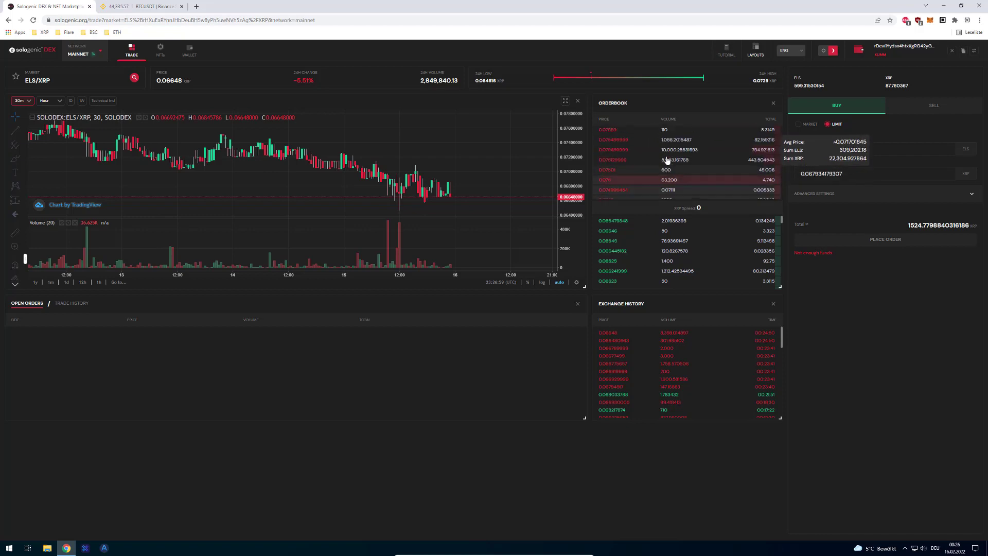
scroll(668, 160, "down", 5)
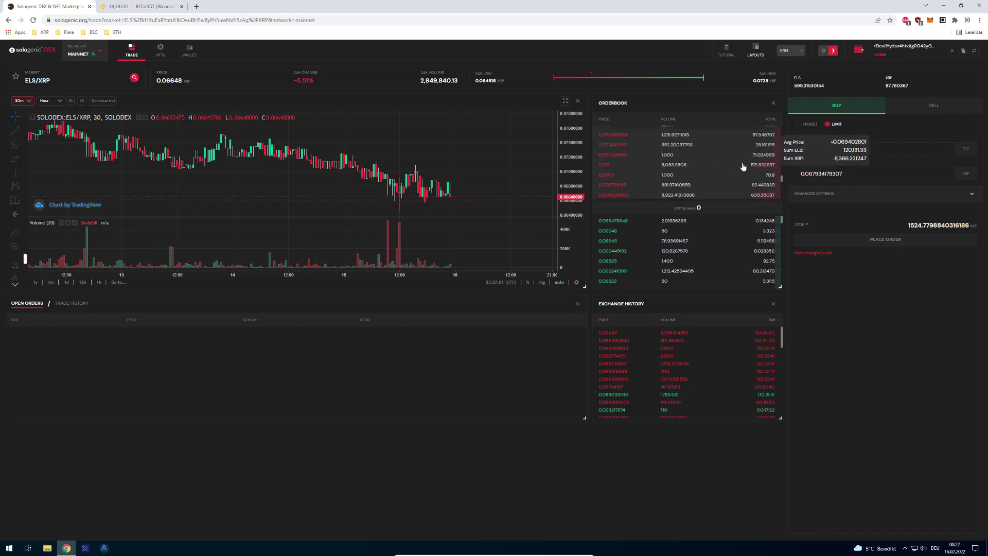
Step: Highlight the lowest sell offers in the ELS/XRP order book and check the cumulative volume of the higher-priced ones
scroll(746, 166, "down", 4)
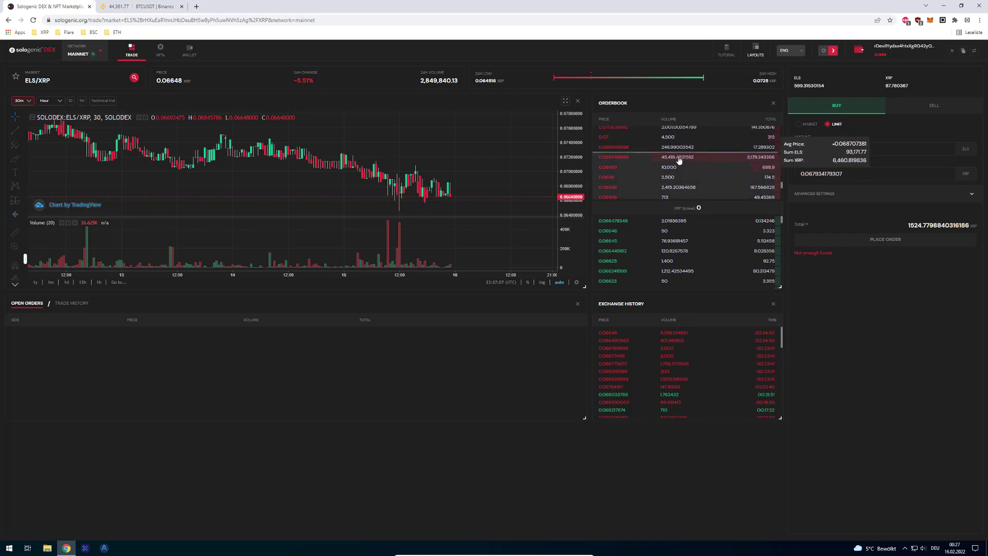
scroll(721, 168, "down", 5)
left_click_drag(746, 177, 759, 183)
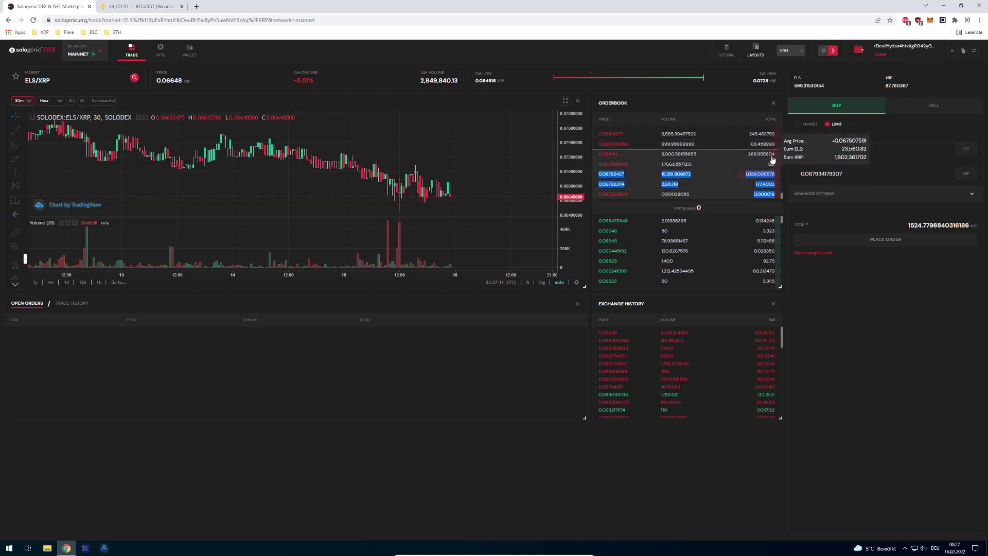
scroll(761, 155, "up", 3)
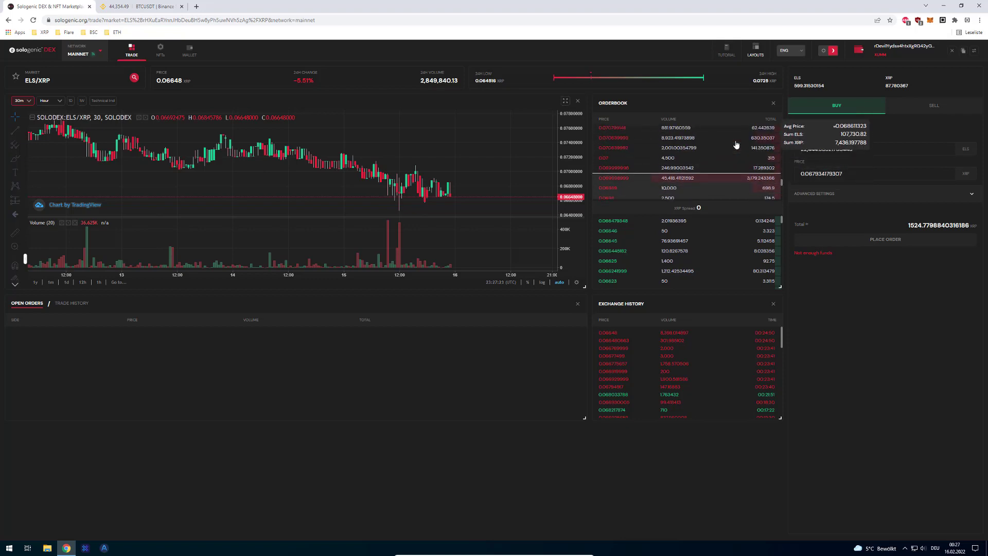
left_click_drag(735, 154, 736, 177)
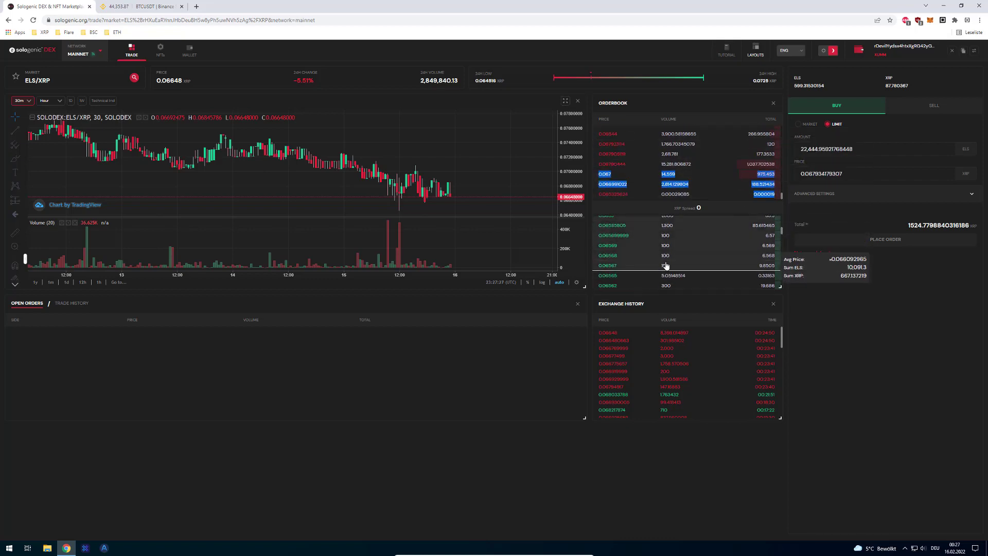
Step: Fill the limit sell order from the ELS/XRP buy offer, priced at 0.064516128938 XRP
scroll(679, 268, "up", 1)
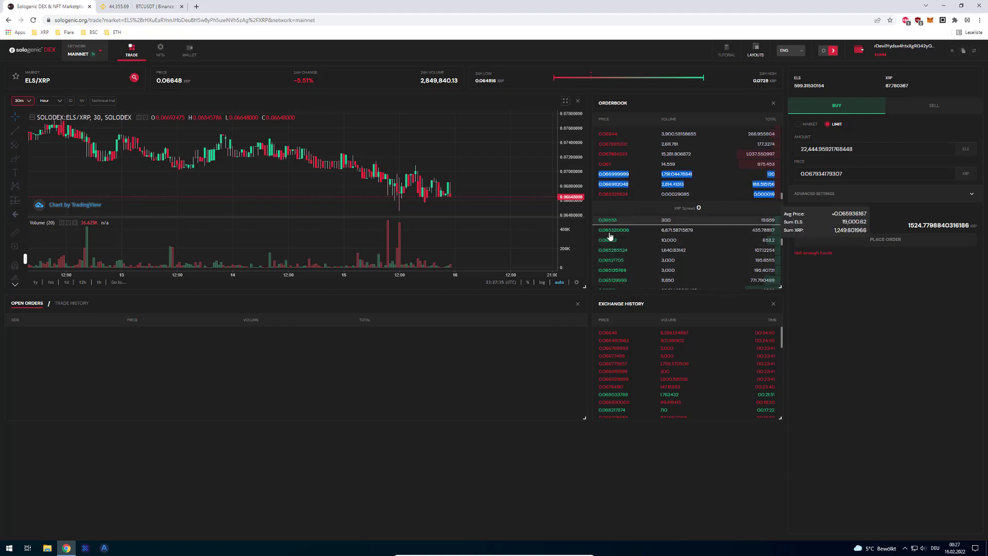
scroll(625, 254, "down", 1)
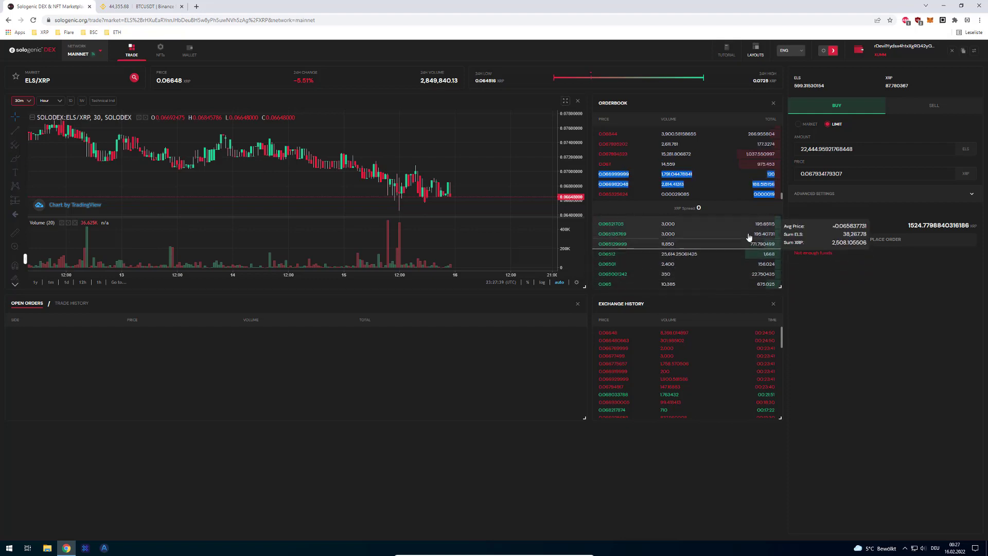
scroll(697, 247, "down", 2)
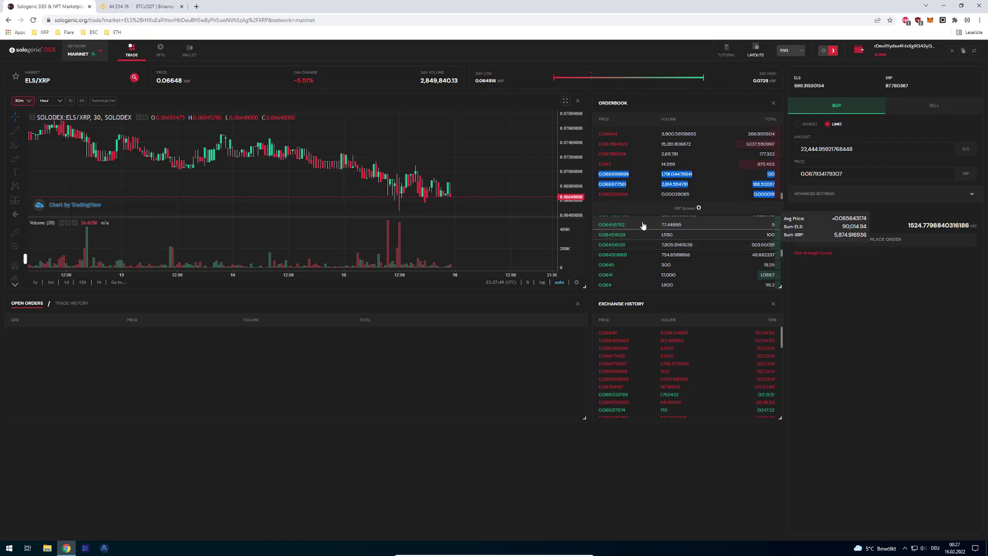
left_click_drag(599, 246, 624, 247)
left_click(625, 246)
scroll(632, 273, "down", 2)
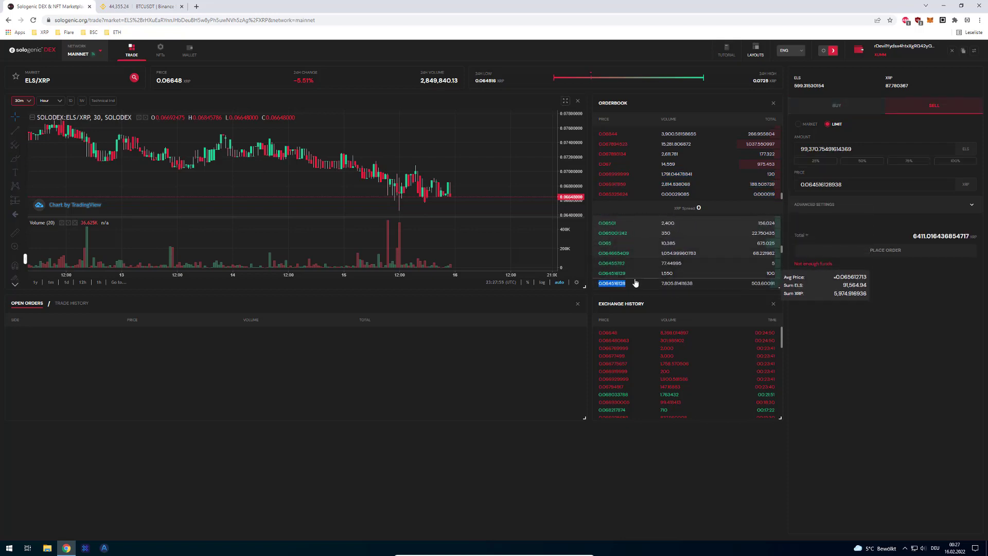
Step: Review the cumulative volume of the buy offers from the chosen offer back up to the highest bid
scroll(641, 273, "down", 2)
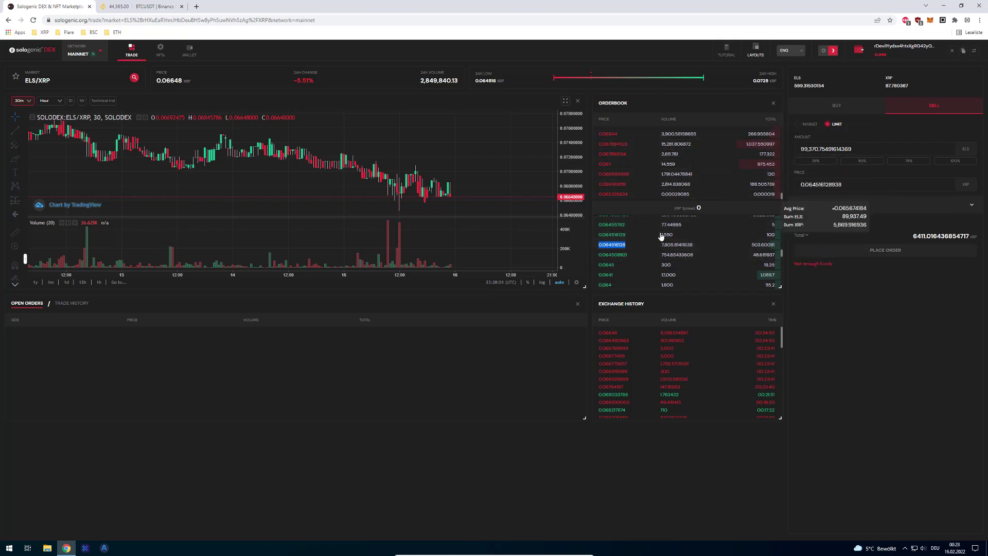
scroll(731, 242, "up", 5)
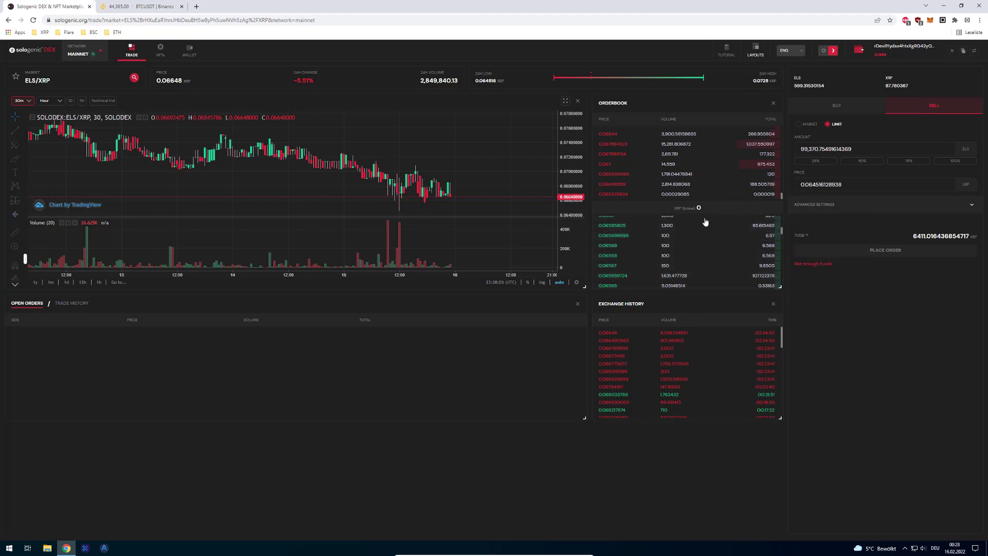
scroll(700, 230, "up", 3)
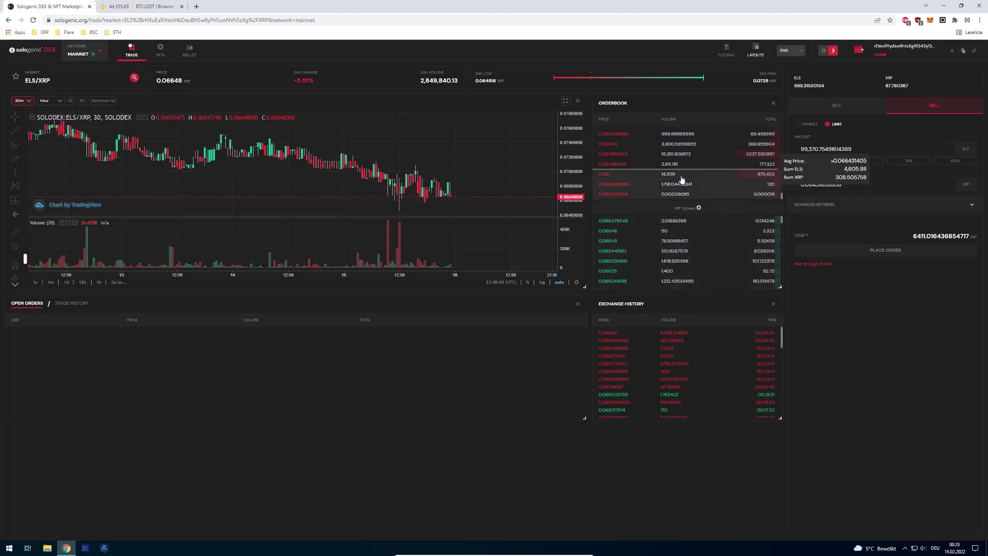
Step: Highlight the XRP spread between the sell and buy offers in the ELS/XRP order book
mouse_move(480, 204)
left_mouse_down()
mouse_move(435, 198)
mouse_move(491, 200)
left_mouse_up()
scroll(491, 199, "up", 1)
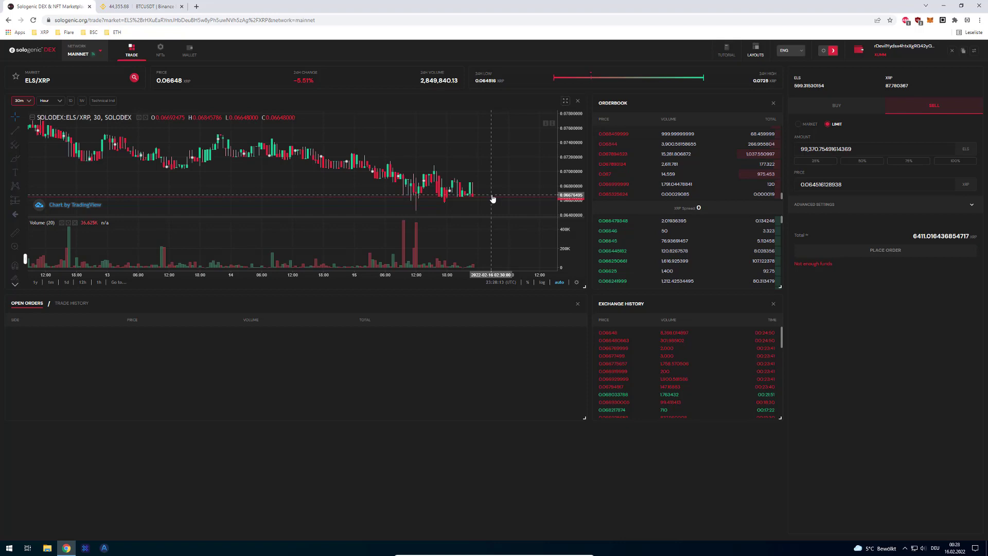
left_click_drag(713, 207, 666, 209)
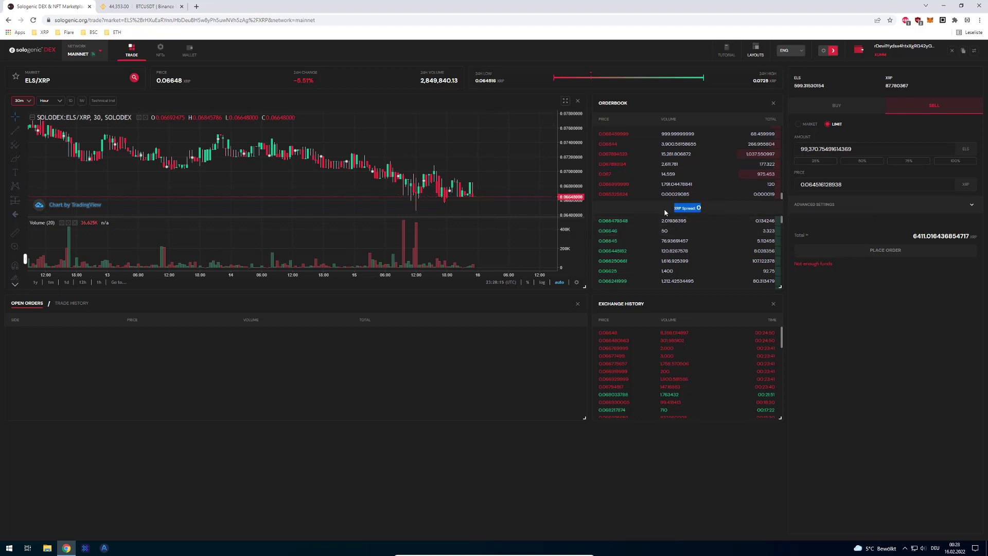
mouse_move(682, 227)
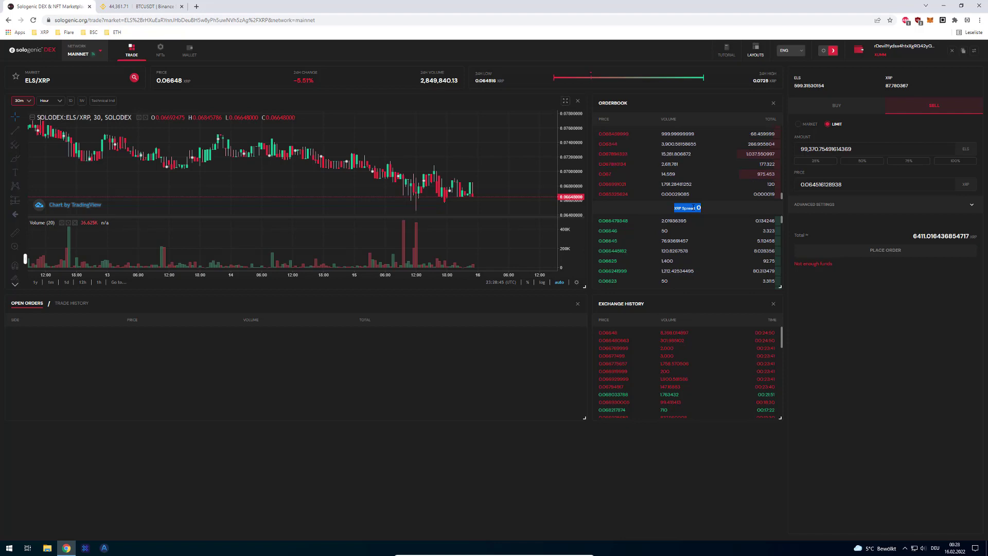
mouse_move(690, 181)
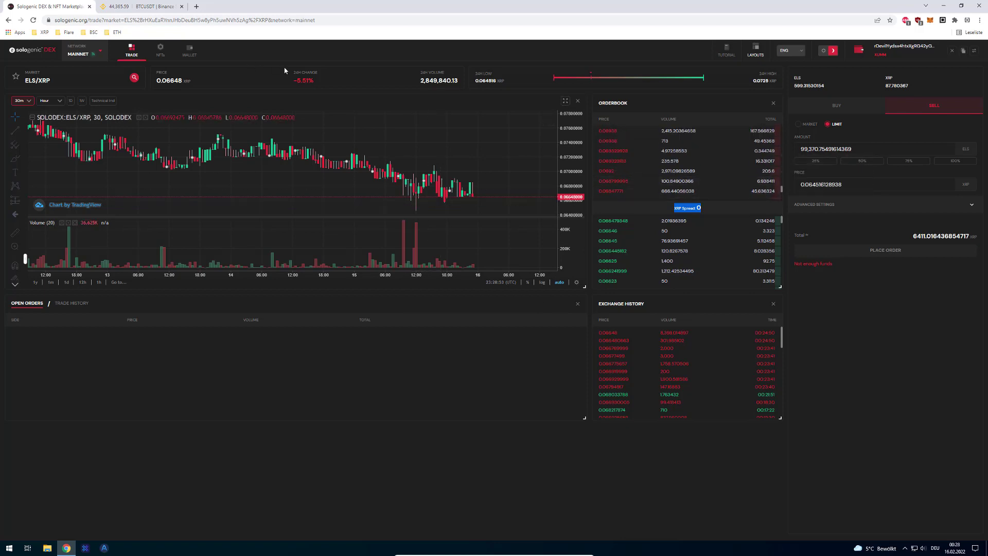
Step: View a longer period of the ELS/XRP price chart and highlight the XRP spread again
mouse_move(710, 164)
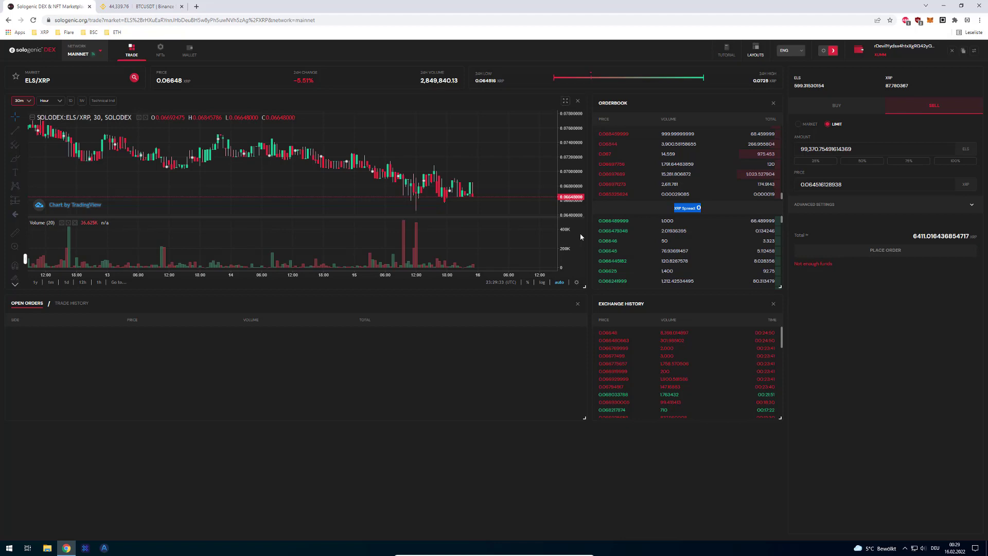
scroll(480, 137, "up", 1)
mouse_move(611, 190)
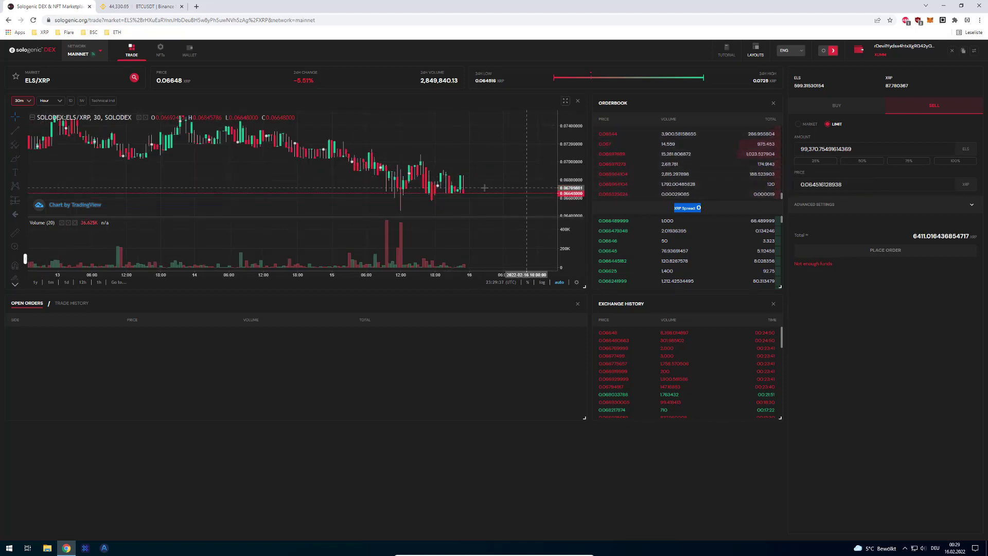
scroll(482, 187, "down", 4)
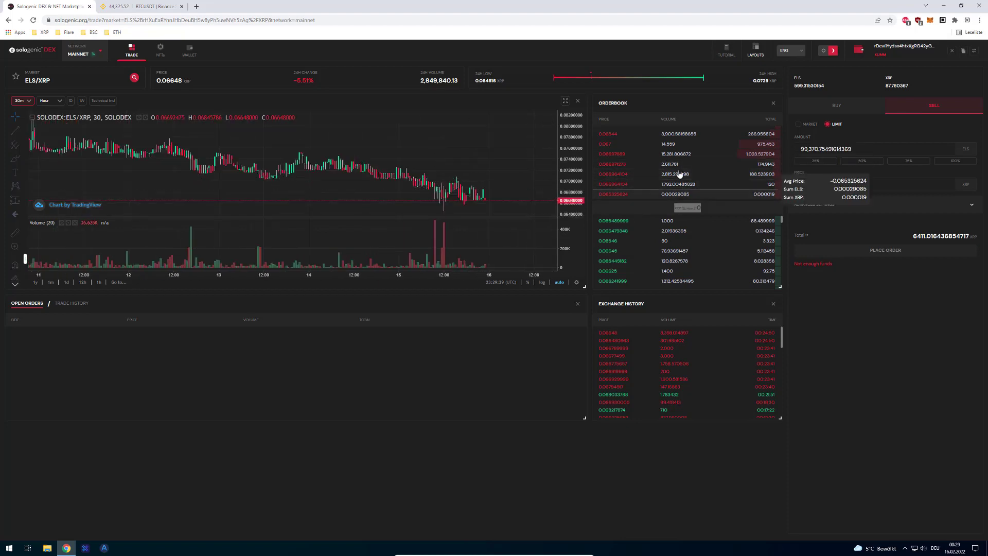
double_click(720, 209)
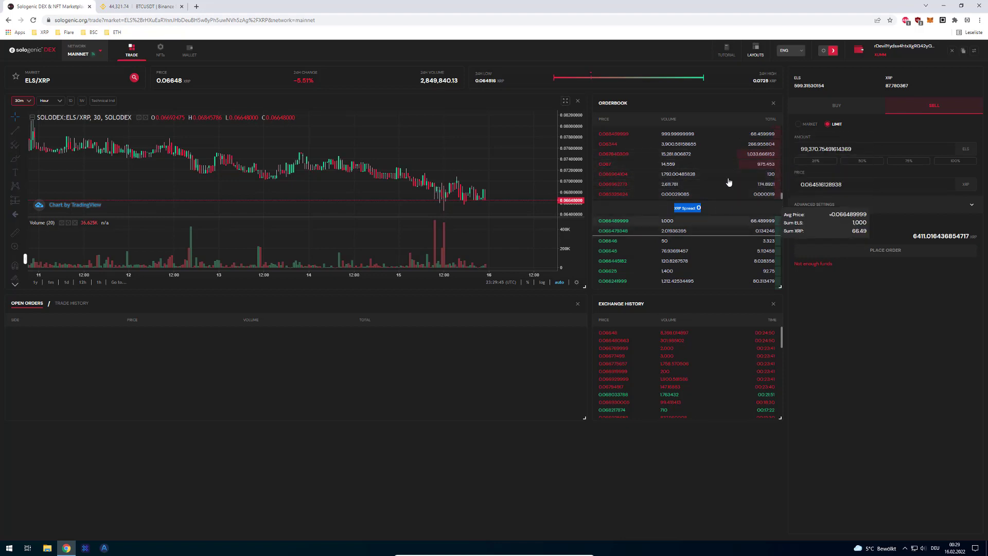
Step: Compare the cumulative volume of the buy offers with that of the sell offers in the ELS/XRP order book
scroll(741, 221, "down", 3)
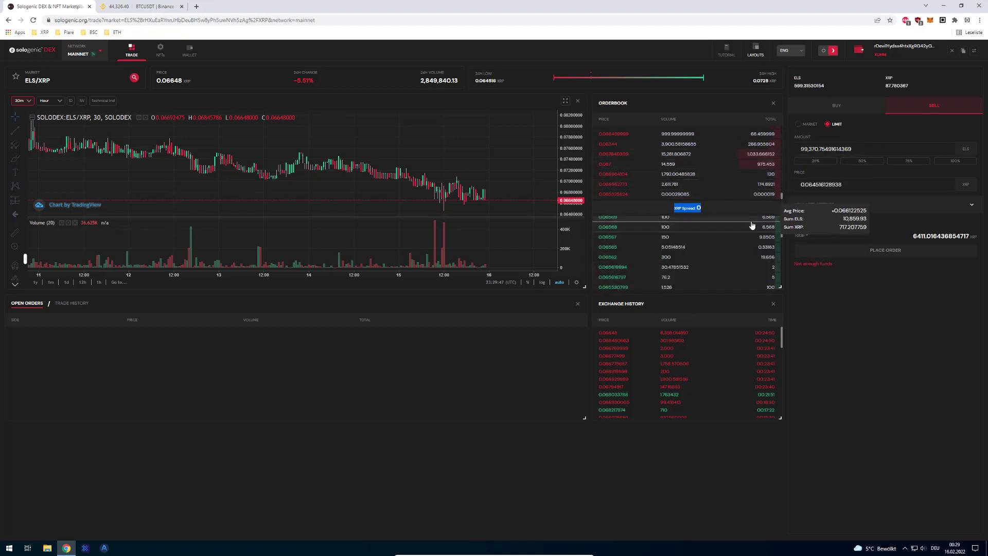
scroll(747, 224, "up", 3)
scroll(726, 170, "up", 5)
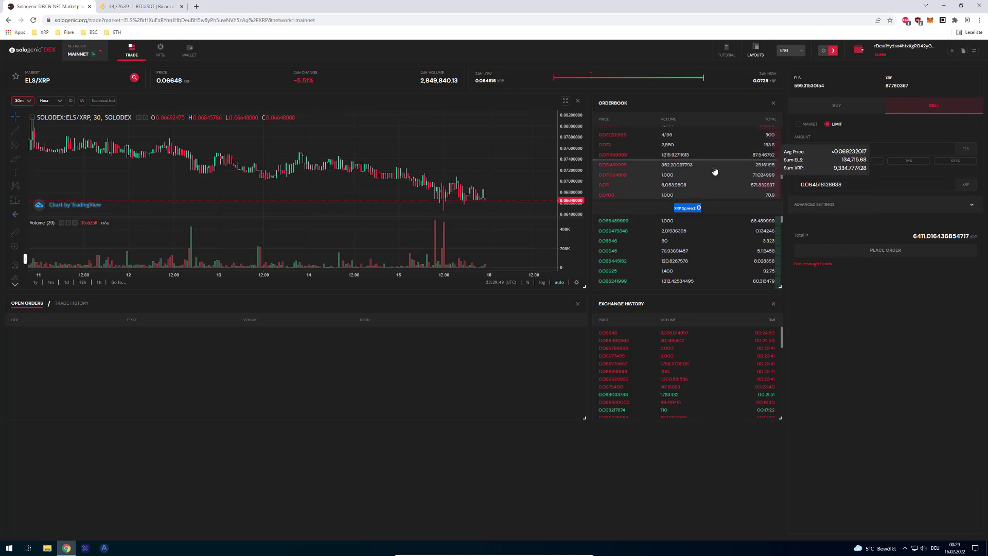
scroll(718, 175, "down", 3)
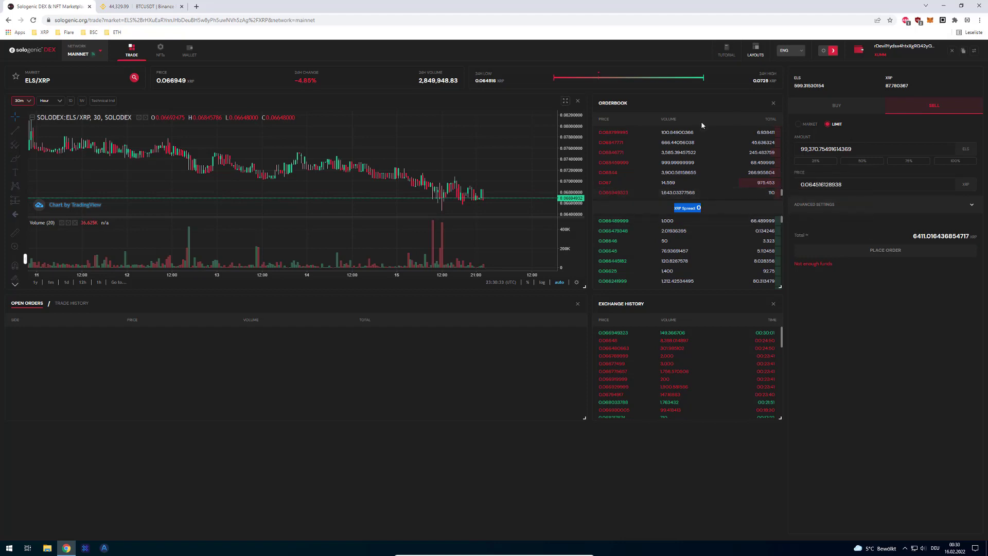
Step: Check the top buy offers and examine the earlier price history in the ELS/XRP chart
scroll(617, 236, "down", 1)
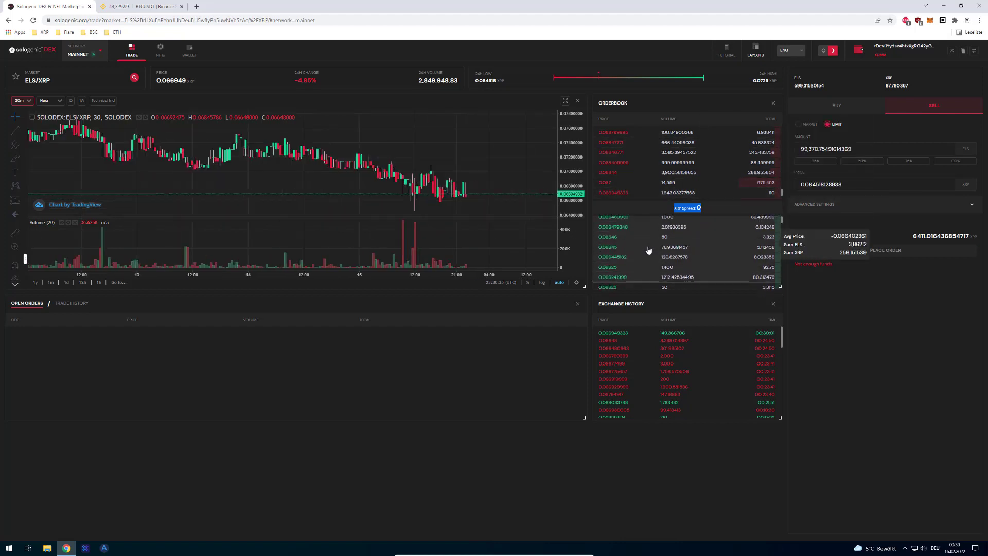
scroll(651, 254, "up", 1)
scroll(474, 205, "down", 2)
scroll(474, 204, "down", 3)
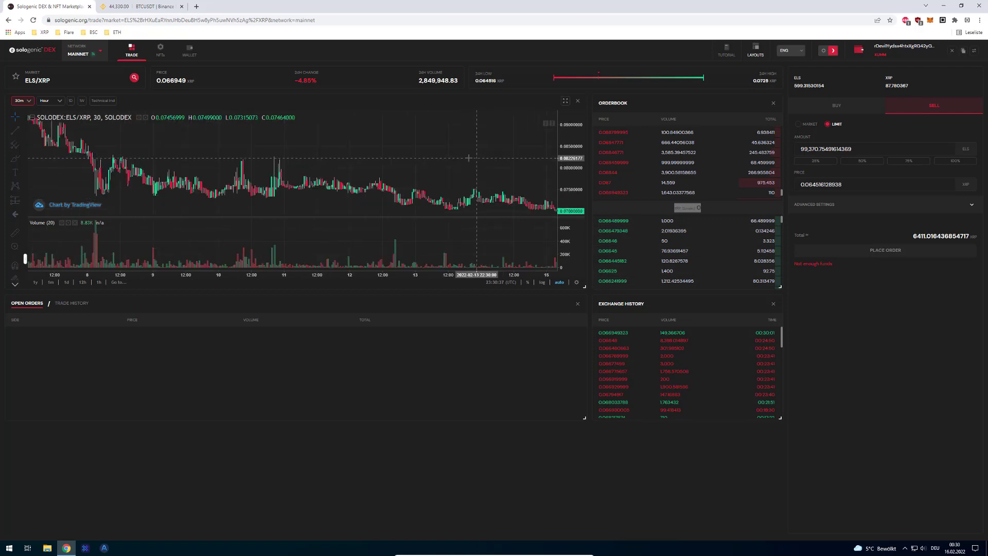